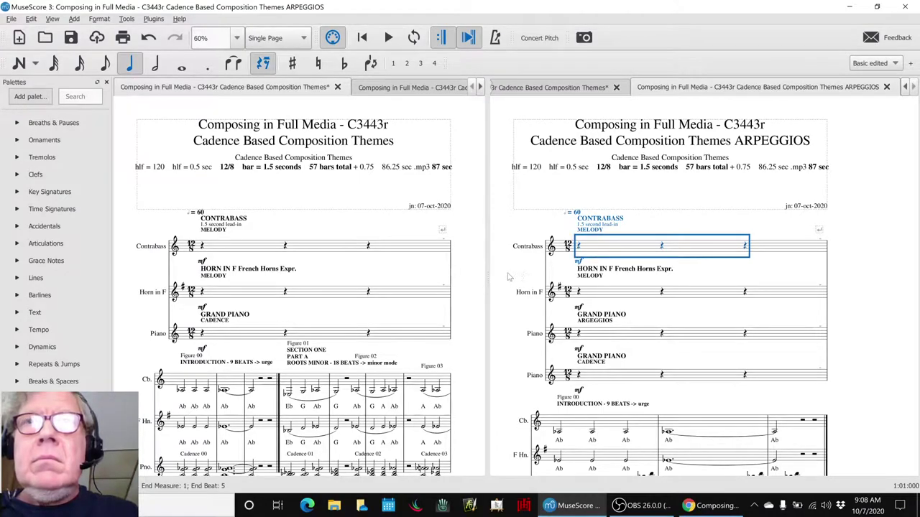
# - Play back the ARPEGGIOS score, then start note entry at the contrabass's first beat
pyautogui.press('space')
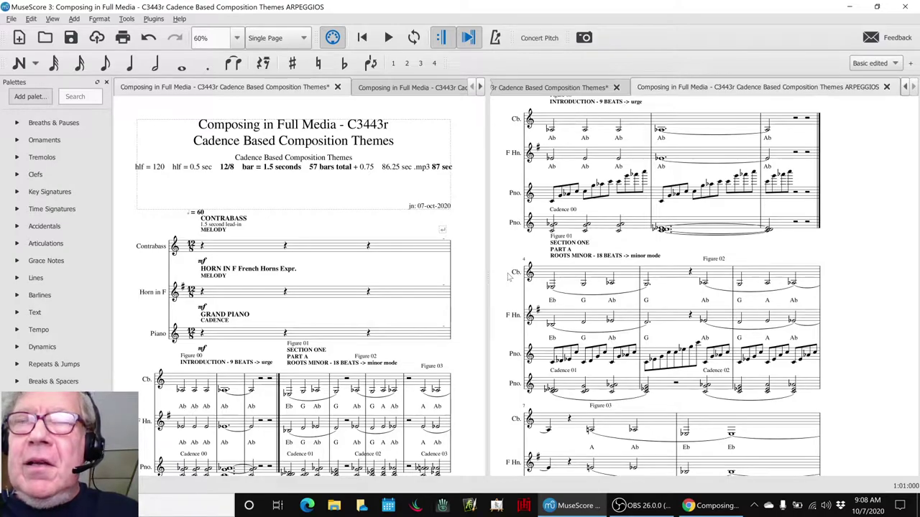
pyautogui.scroll(5, 507, 276)
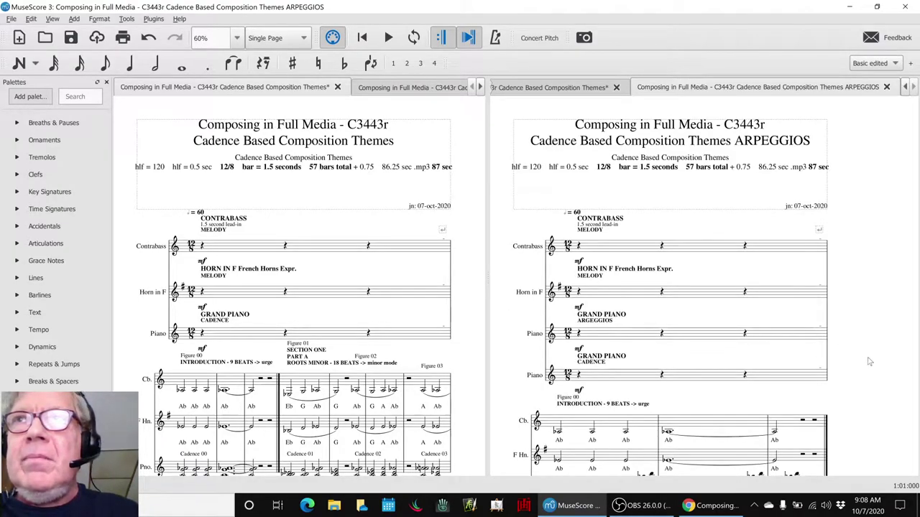
pyautogui.press('n')
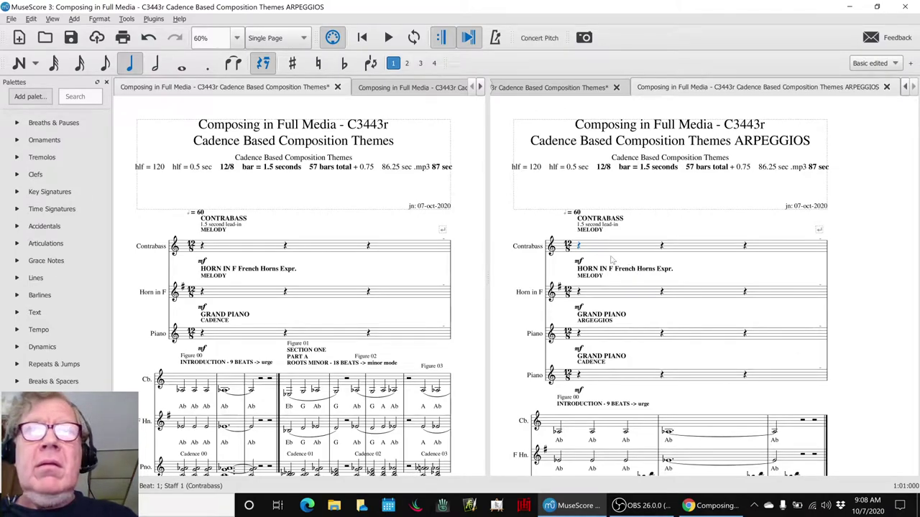
# - Hide the streaming window and bring up the notes spreadsheet in Chrome
pyautogui.hotkey('alt', 'Tab')
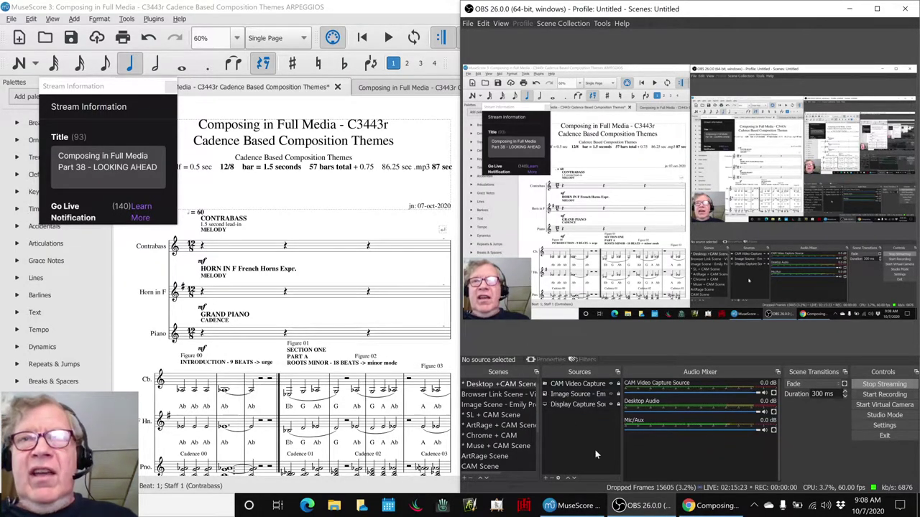
pyautogui.click(650, 506)
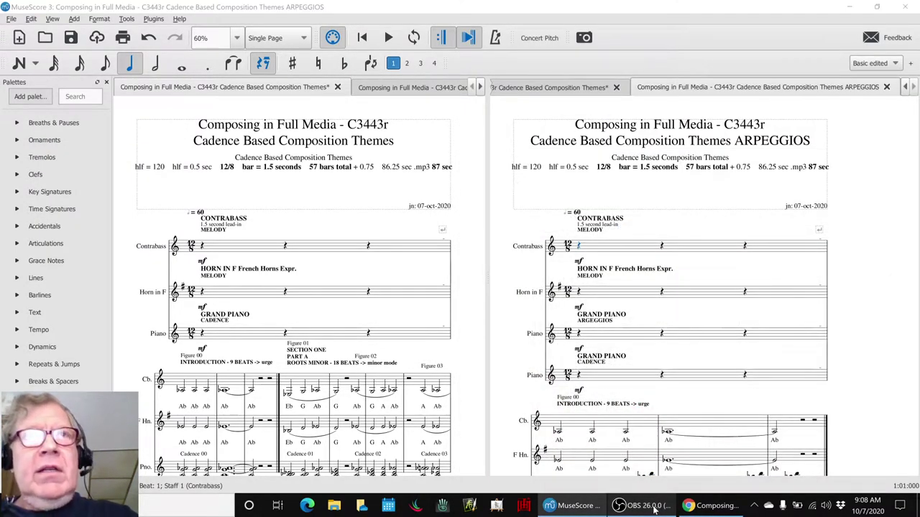
pyautogui.hotkey('alt', 'Tab')
pyautogui.press('Tab')
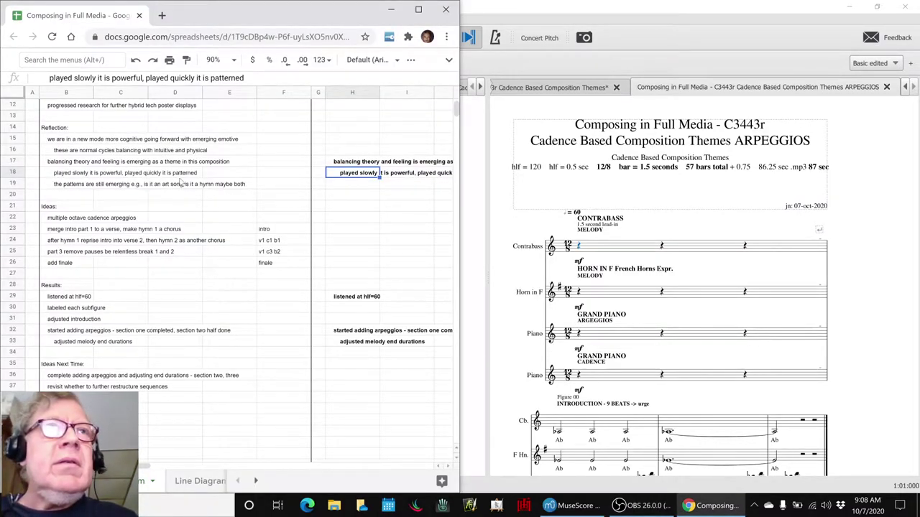
# - Review the Reflection notes in B17 and along row 18, ending on the 'played slowly' note
pyautogui.click(83, 163)
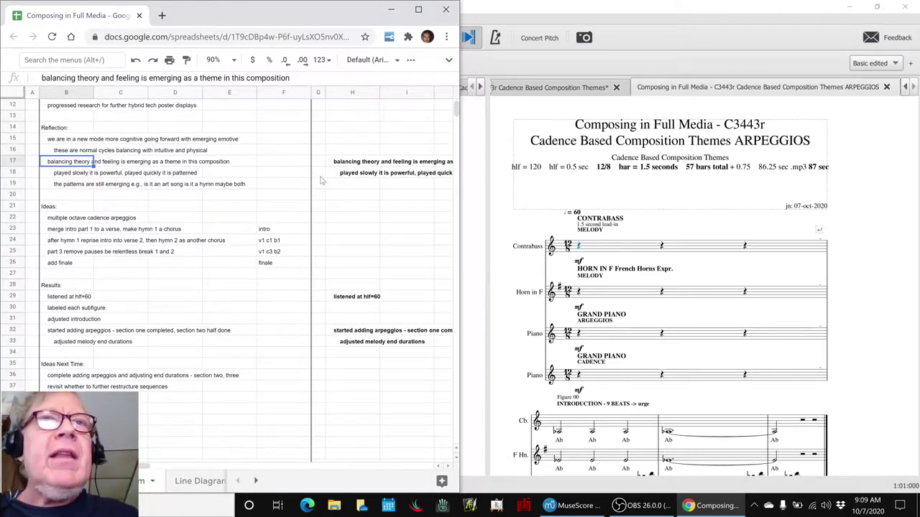
pyautogui.click(351, 176)
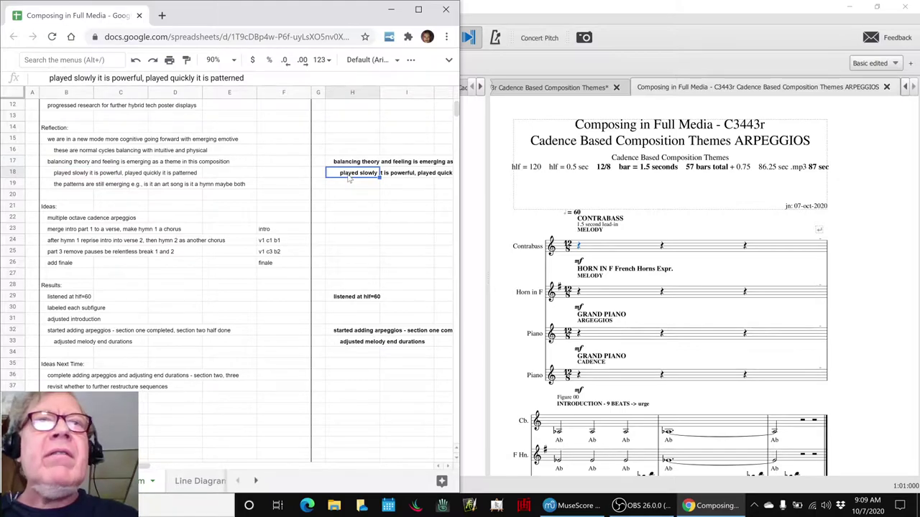
pyautogui.press('Right')
pyautogui.press('Right')
pyautogui.press('Right')
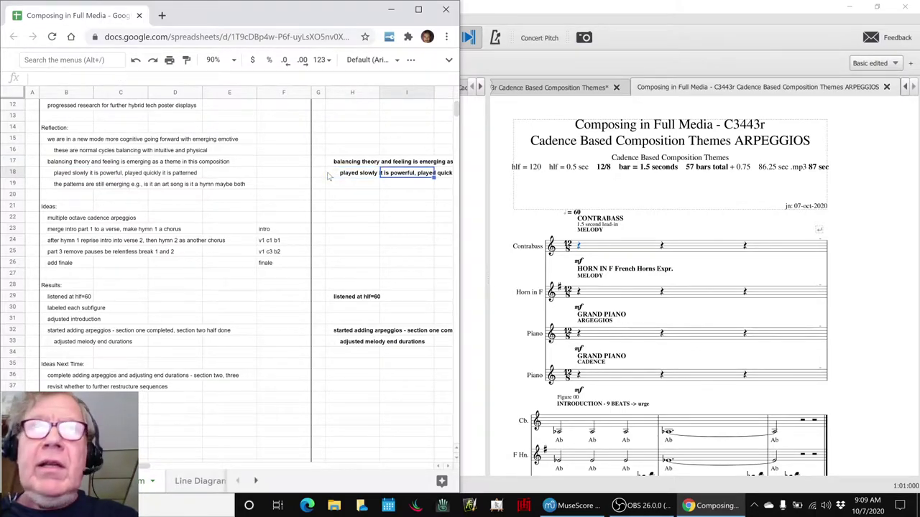
pyautogui.press('Left')
pyautogui.press('Left')
pyautogui.press('Left')
pyautogui.press('Left')
pyautogui.press('Left')
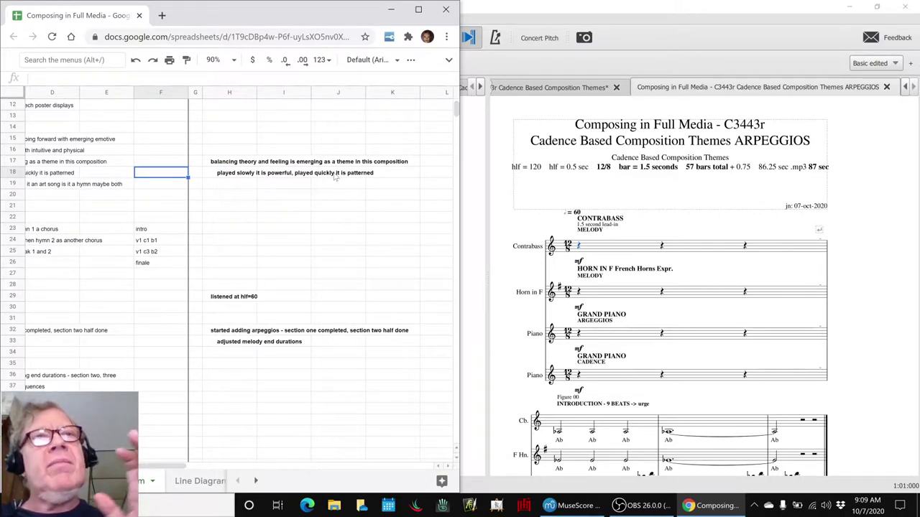
pyautogui.press('Left')
pyautogui.press('Left')
pyautogui.press('Left')
pyautogui.press('Left')
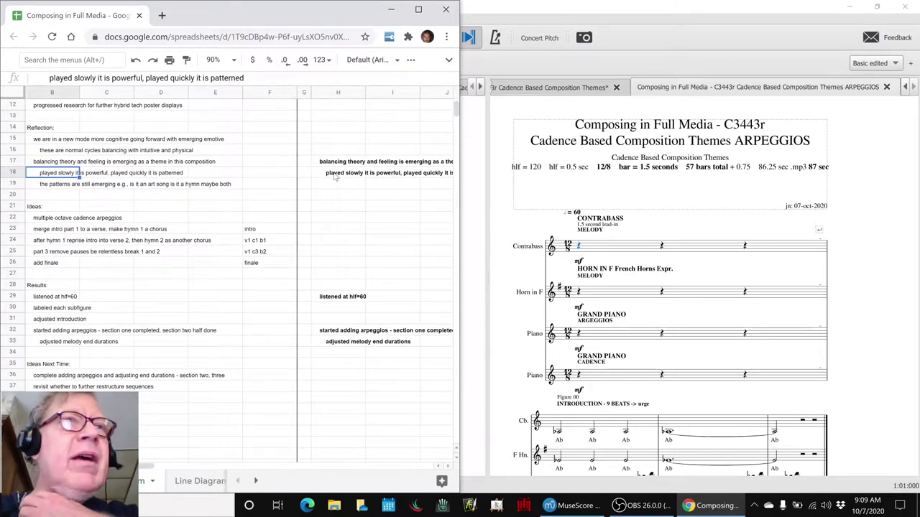
# - Move down past the Ideas rows to the arpeggios progress note in H32, then bring MuseScore forward
pyautogui.press('Down')
pyautogui.press('Down')
pyautogui.press('Down')
pyautogui.press('Down')
pyautogui.press('Down')
pyautogui.press('Down')
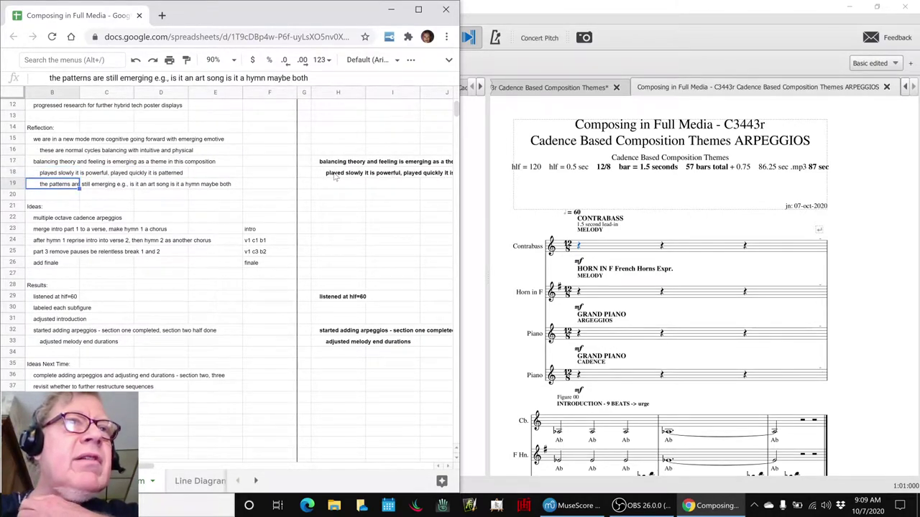
pyautogui.press('Right')
pyautogui.press('Right')
pyautogui.press('Right')
pyautogui.press('Right')
pyautogui.press('Right')
pyautogui.press('Right')
pyautogui.press('Right')
pyautogui.press('Right')
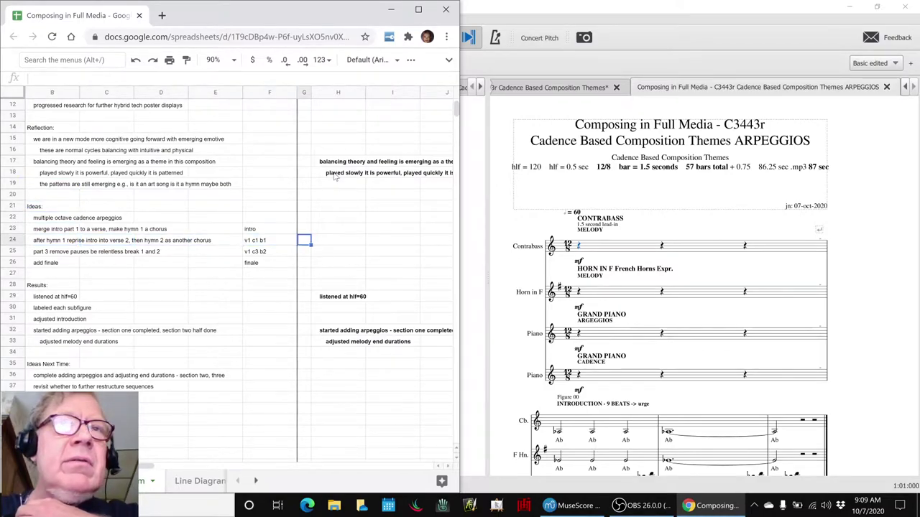
pyautogui.press('Down')
pyautogui.press('Down')
pyautogui.press('Down')
pyautogui.press('Down')
pyautogui.press('Left')
pyautogui.press('Left')
pyautogui.press('Down')
pyautogui.press('Down')
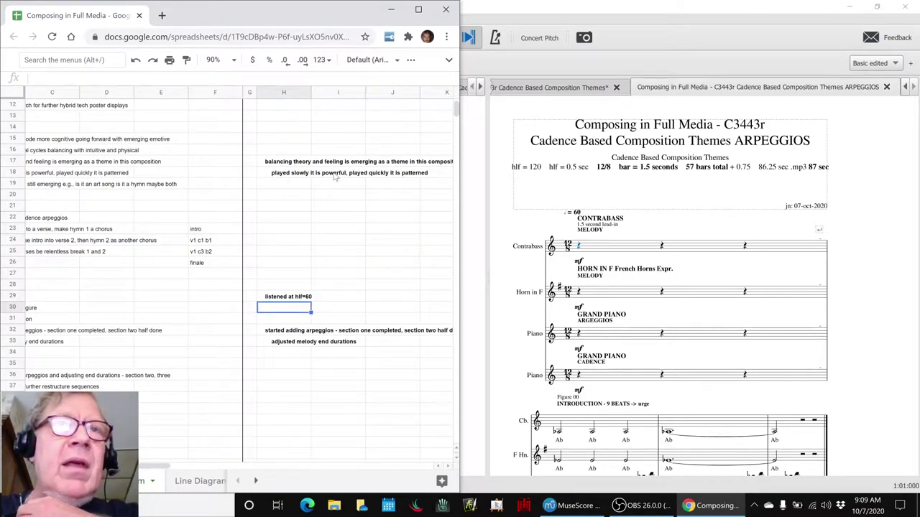
pyautogui.press('Down')
pyautogui.press('Down')
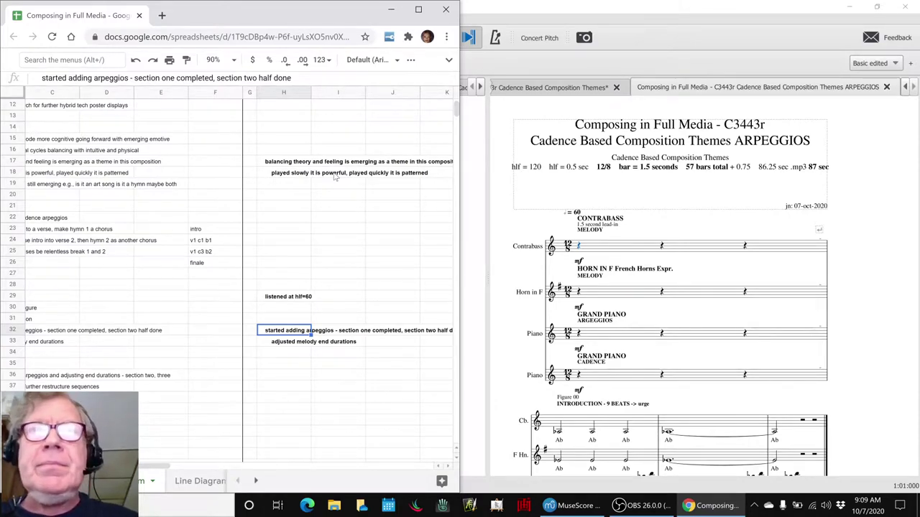
pyautogui.click(638, 246)
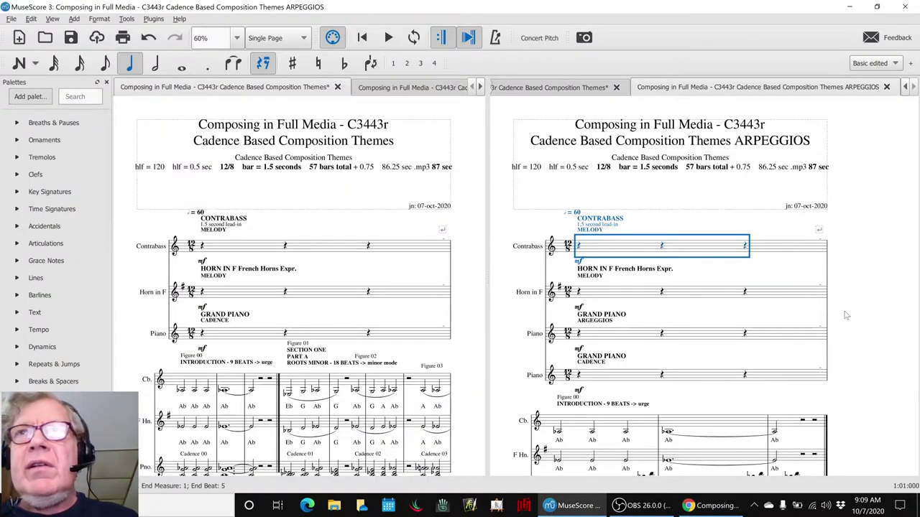
# - Clear the selection, play the ARPEGGIOS score from bar 1, then return to the Sheets notes
pyautogui.press('Escape')
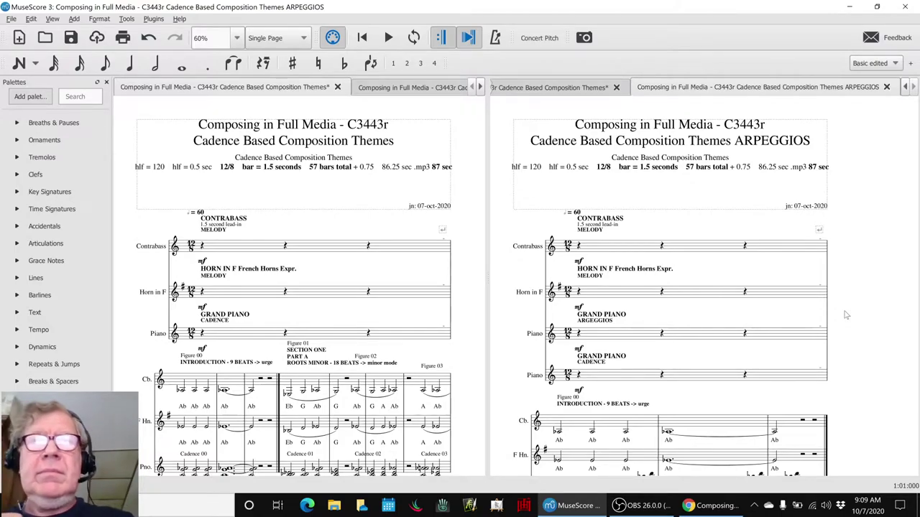
pyautogui.press('space')
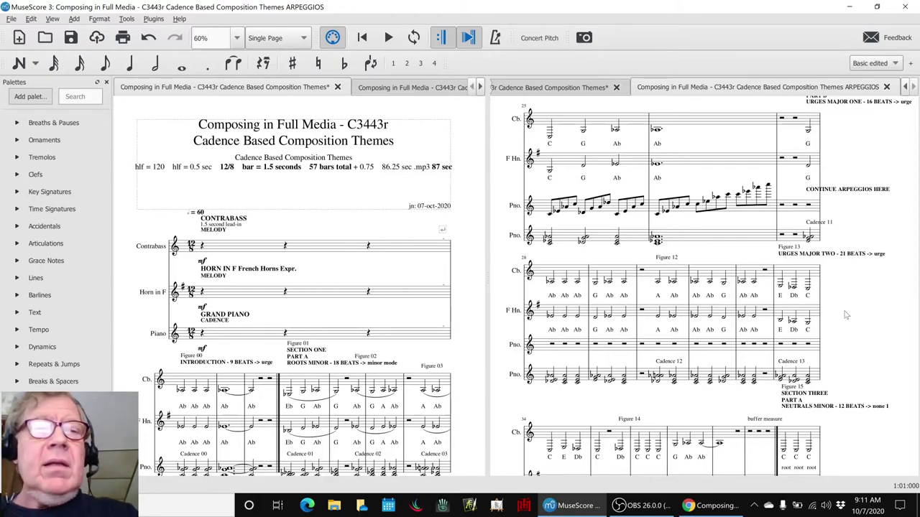
pyautogui.hotkey('alt', 'Tab')
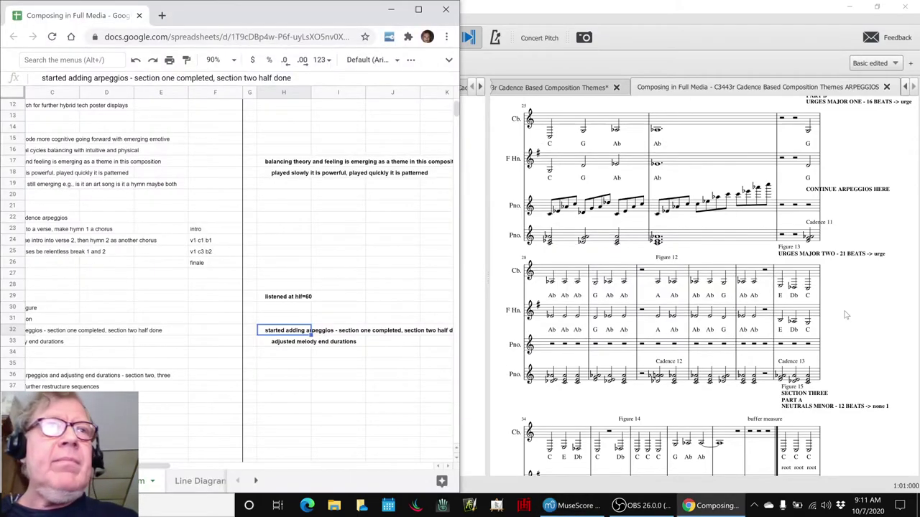
# - Check the Ideas Next Time note about completing arpeggios (A35, B36), then bring MuseScore forward
pyautogui.press('Down')
pyautogui.press('Down')
pyautogui.press('Down')
pyautogui.press('Home')
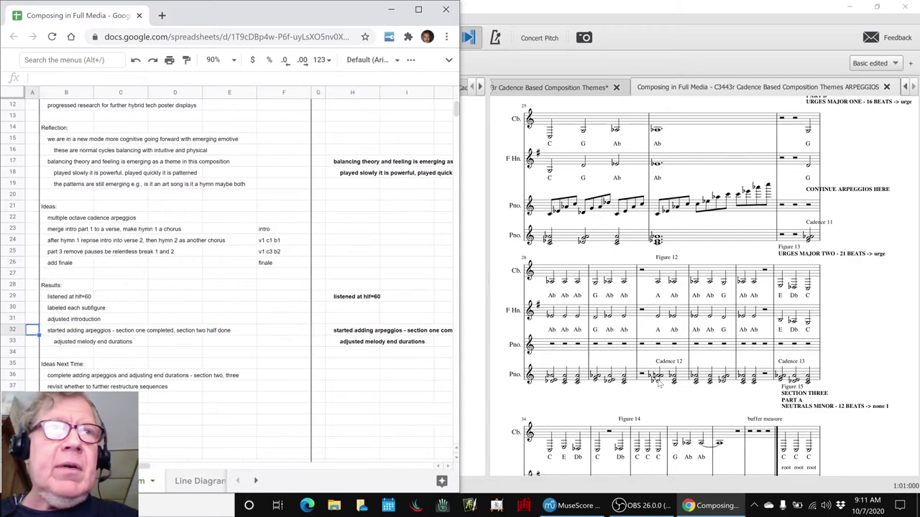
pyautogui.press('Down')
pyautogui.press('Right')
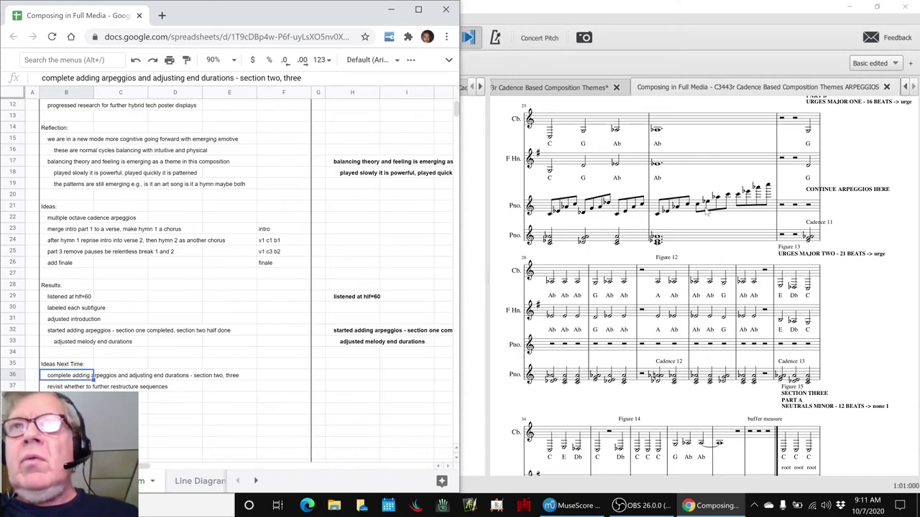
pyautogui.click(716, 185)
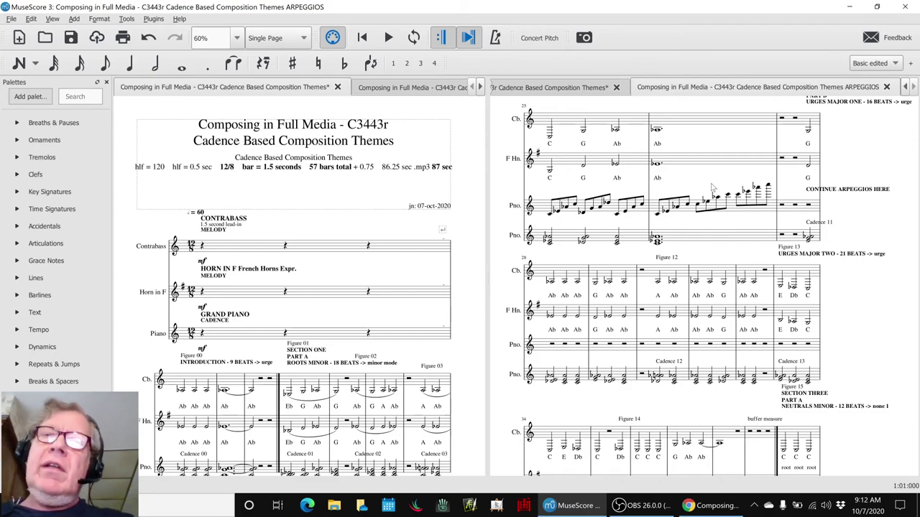
# - Switch to OBS Studio to wrap up the live stream
pyautogui.hotkey('alt', 'Tab')
pyautogui.hotkey('alt', 'Tab')
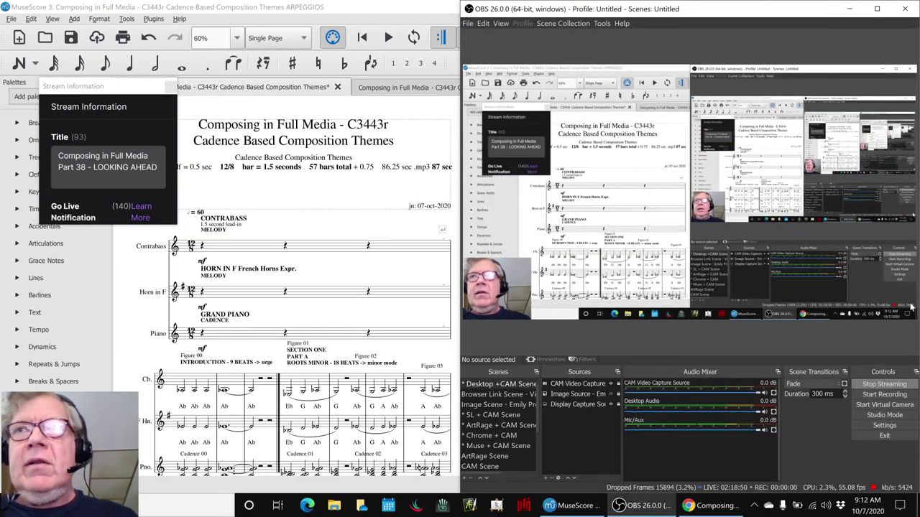